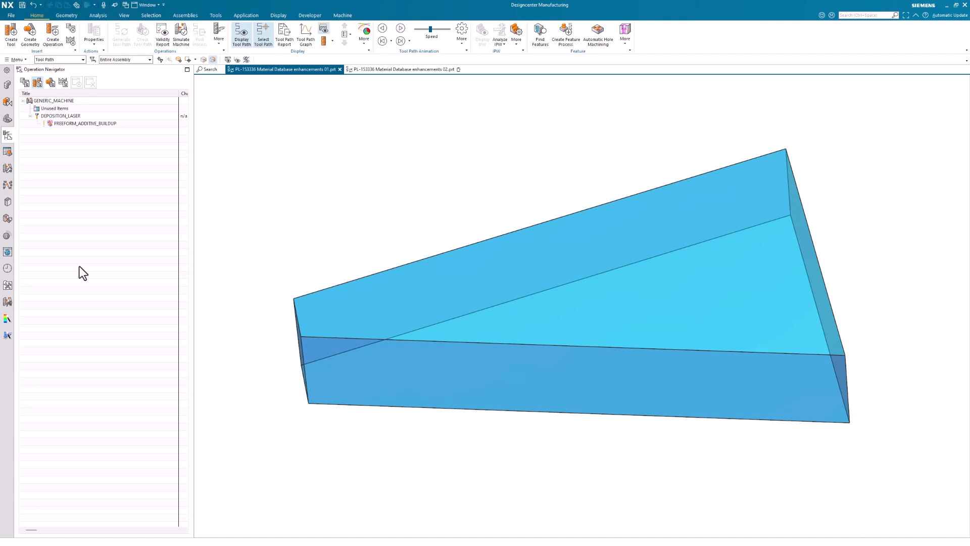
# - Display the additive buildup tool paths in both part files, switching between the two tabs
pyautogui.click(72, 123)
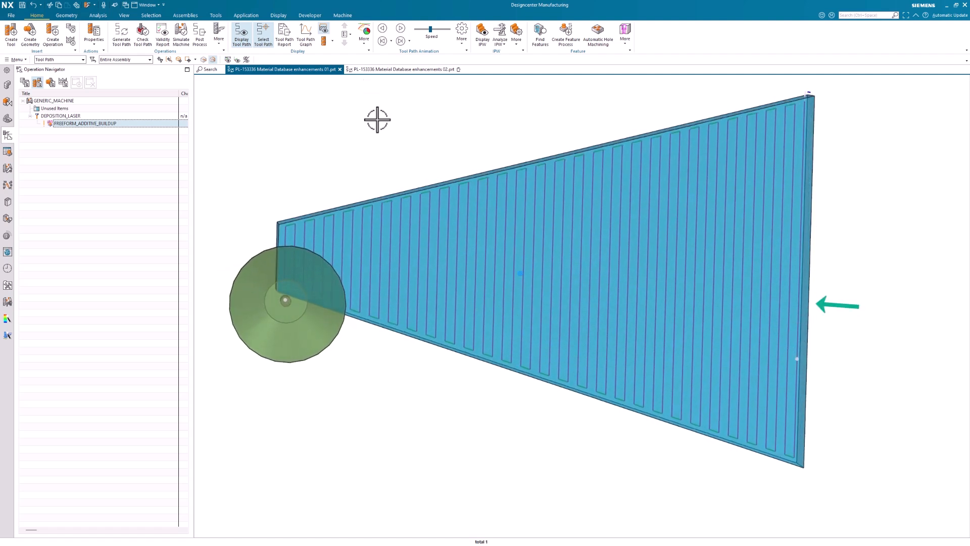
pyautogui.click(394, 69)
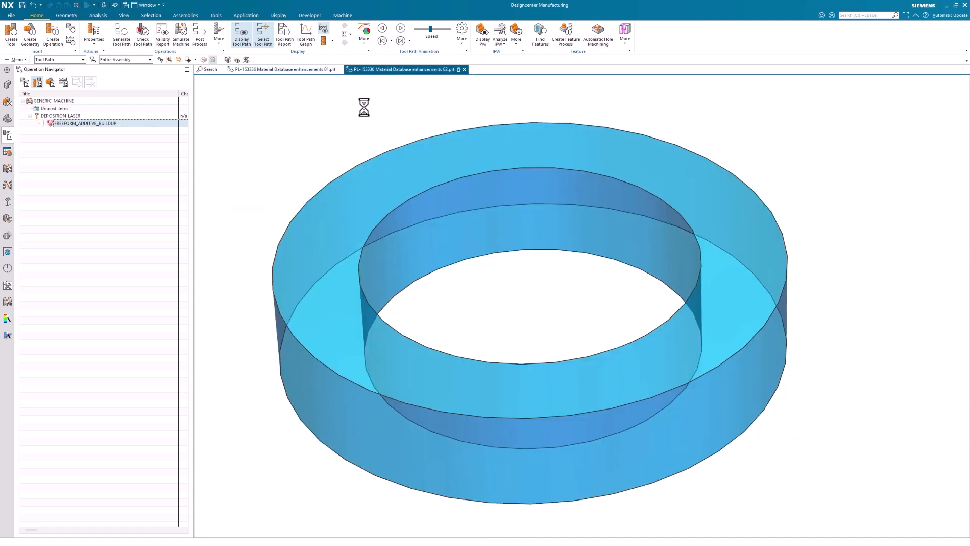
pyautogui.click(111, 124)
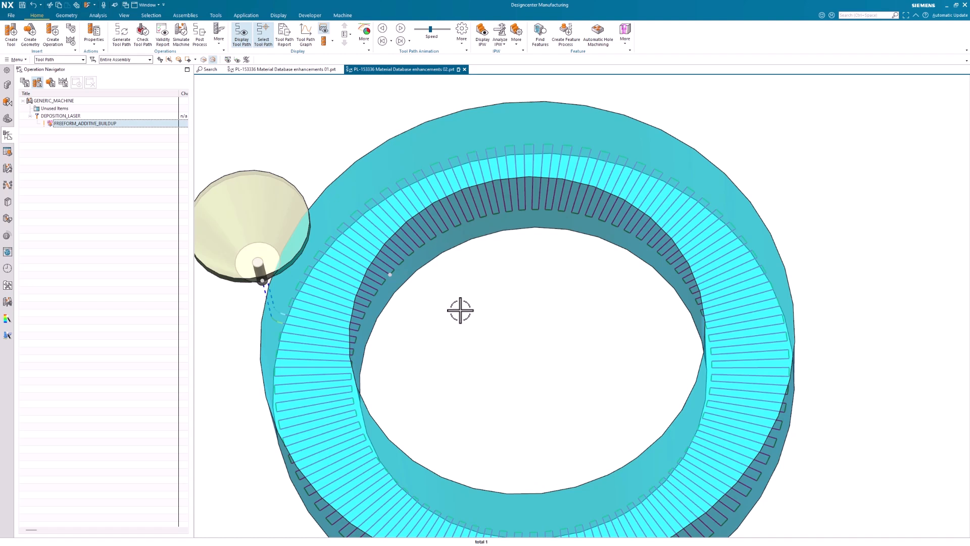
pyautogui.click(266, 72)
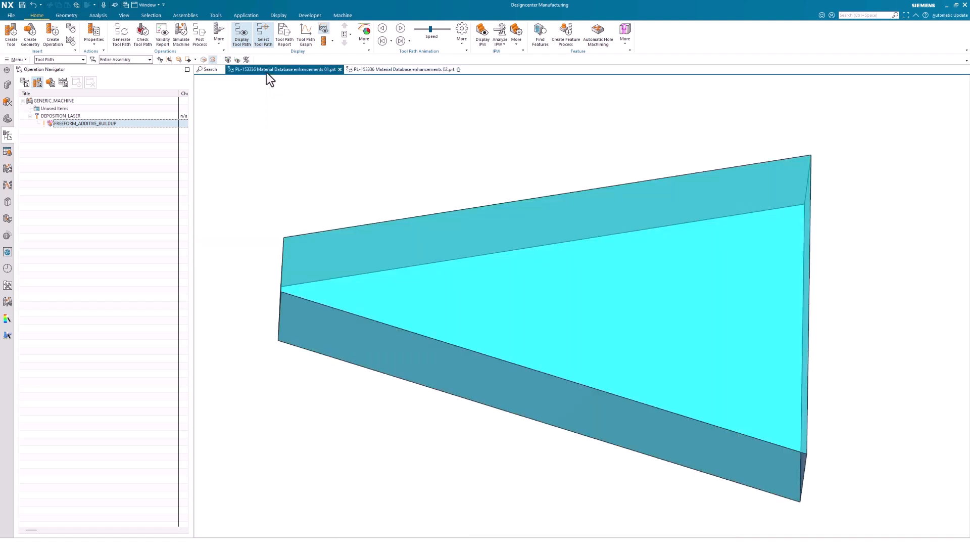
pyautogui.click(92, 124)
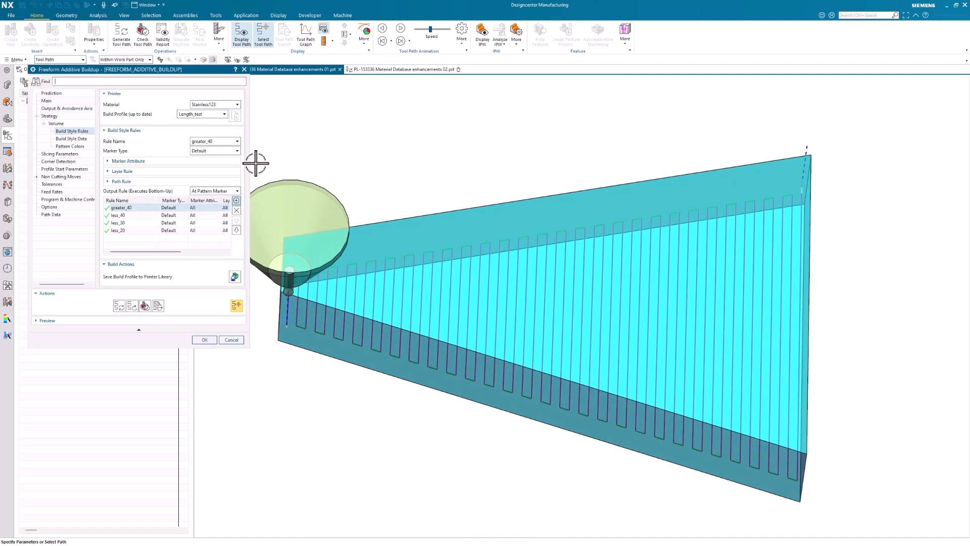
# - Review the build style rules greater_40, less_40, less_30 and less_20 in the operation dialog
pyautogui.moveTo(249, 163); pyautogui.dragTo(340, 164)
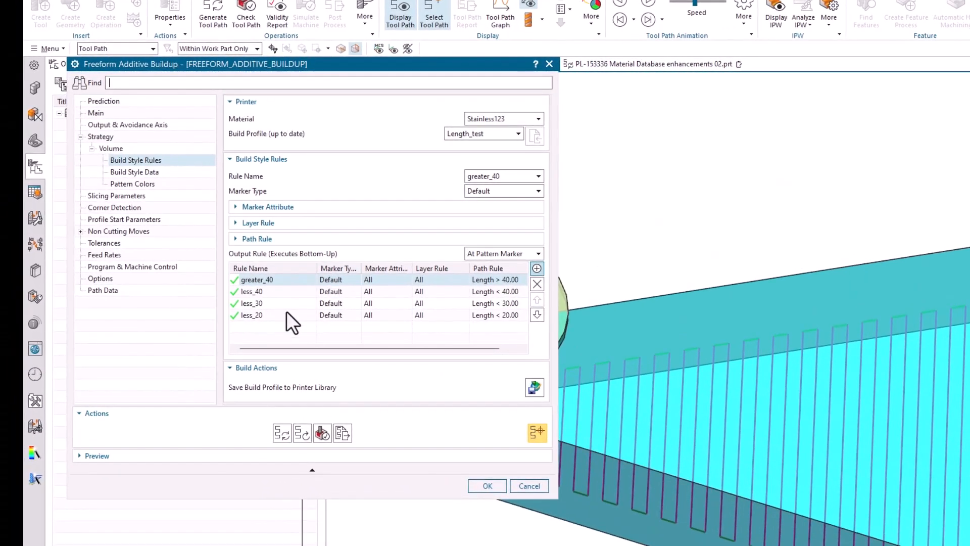
pyautogui.click(281, 313)
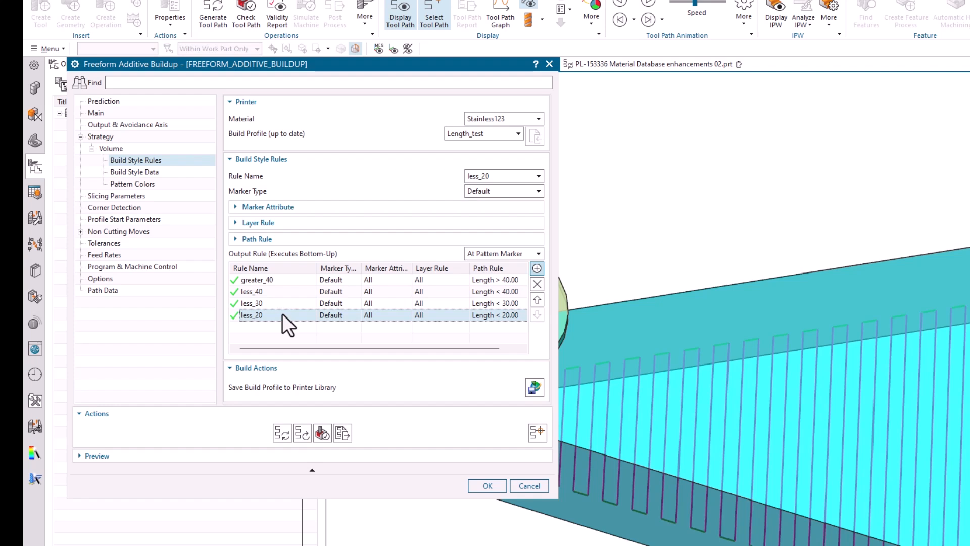
pyautogui.click(282, 302)
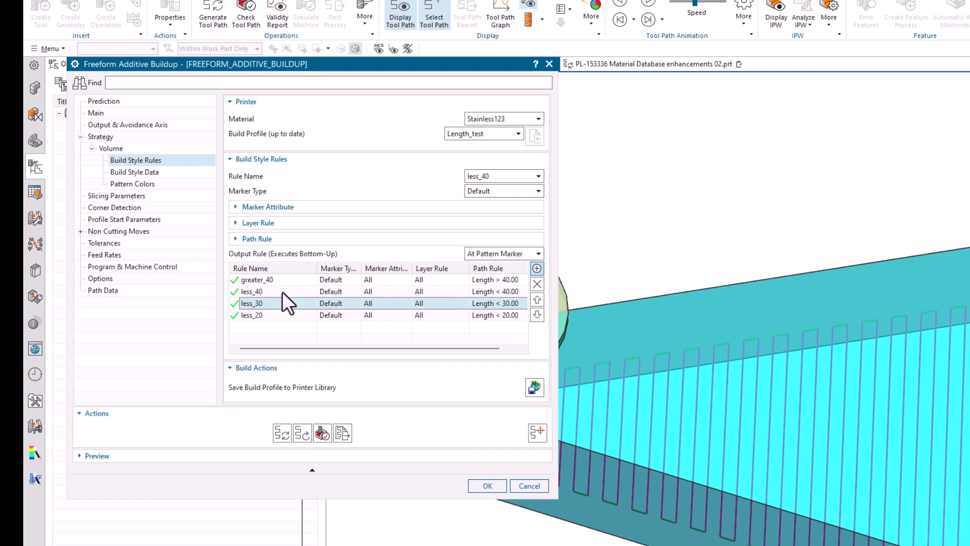
pyautogui.click(283, 292)
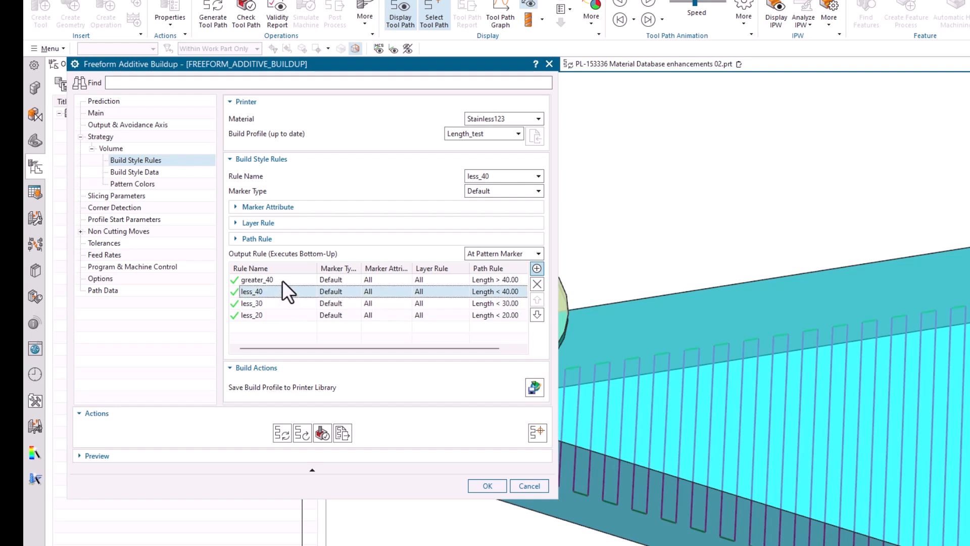
pyautogui.click(282, 279)
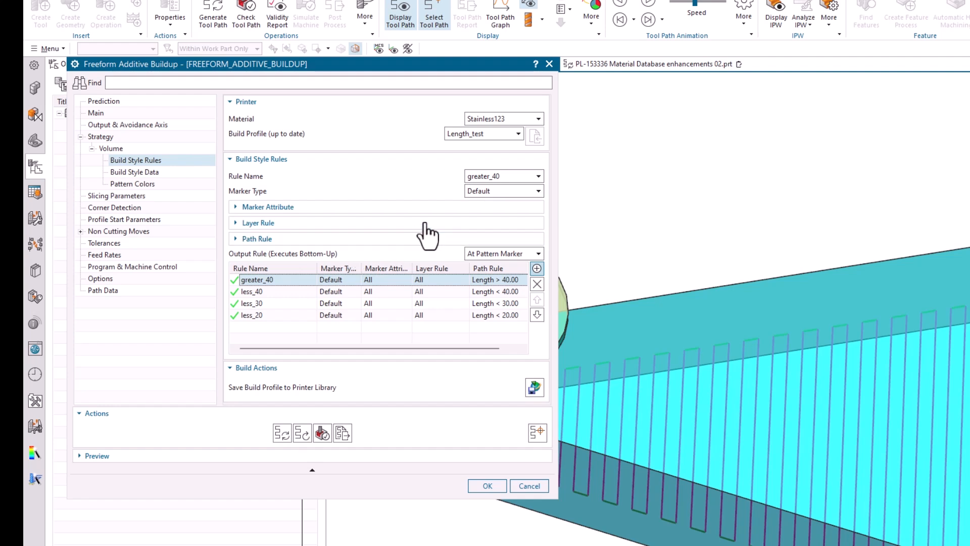
# - Try to add a new build style rule lessthan56 with path type By Length Smaller and length 56
pyautogui.click(479, 178)
pyautogui.click(479, 188)
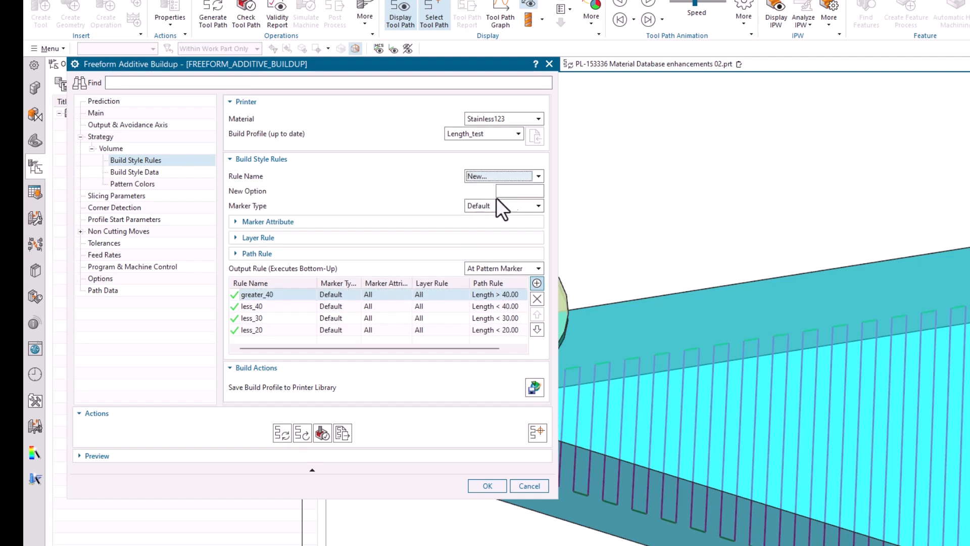
pyautogui.click(516, 191)
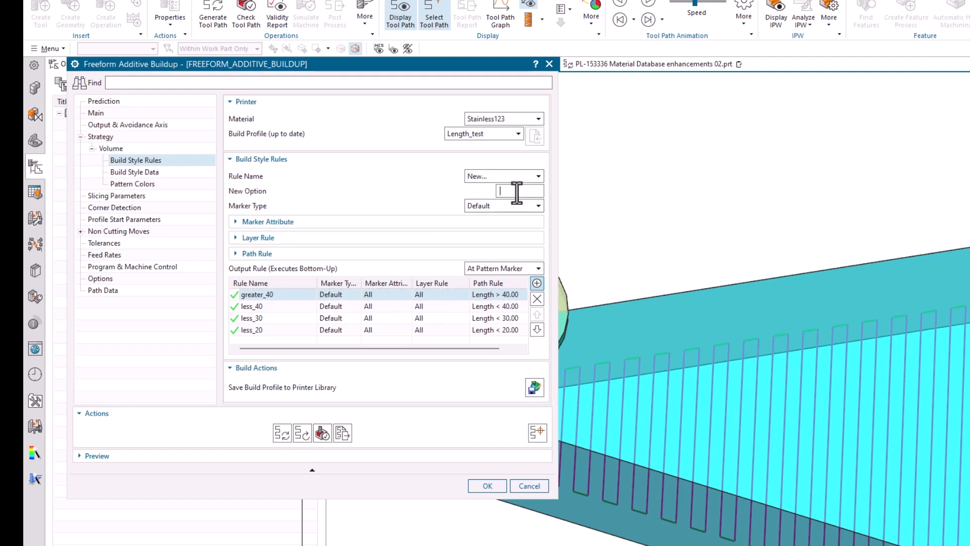
pyautogui.write('lessthan56')
pyautogui.click(258, 254)
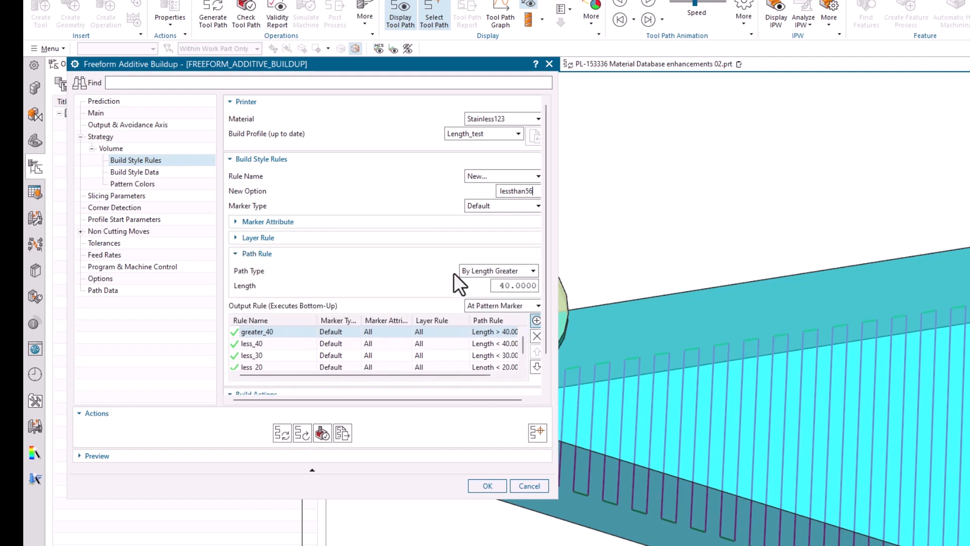
pyautogui.click(493, 271)
pyautogui.click(482, 295)
pyautogui.click(494, 286)
pyautogui.write('6')
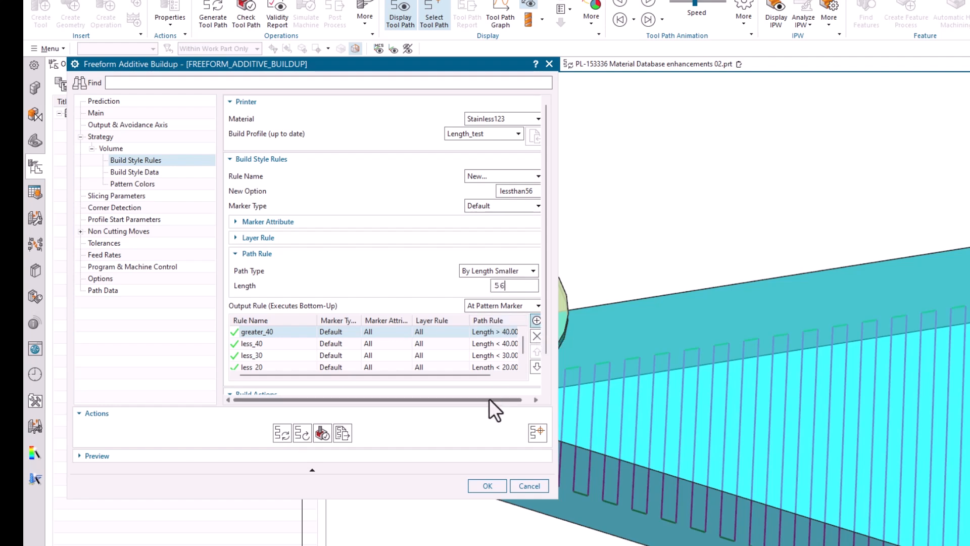
# - Review the job IDs of each rule in Build Style Data, then cancel the dialog
pyautogui.click(164, 174)
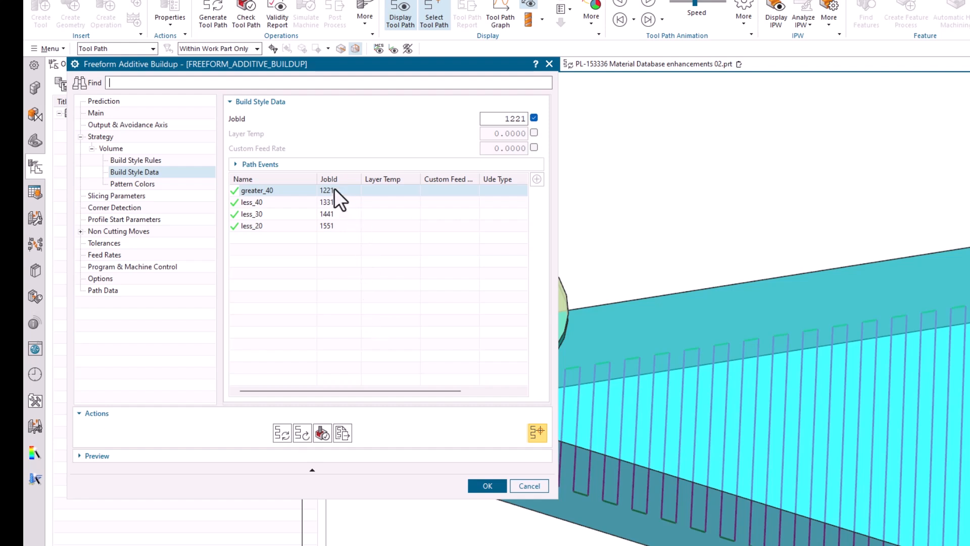
pyautogui.click(334, 202)
pyautogui.click(332, 215)
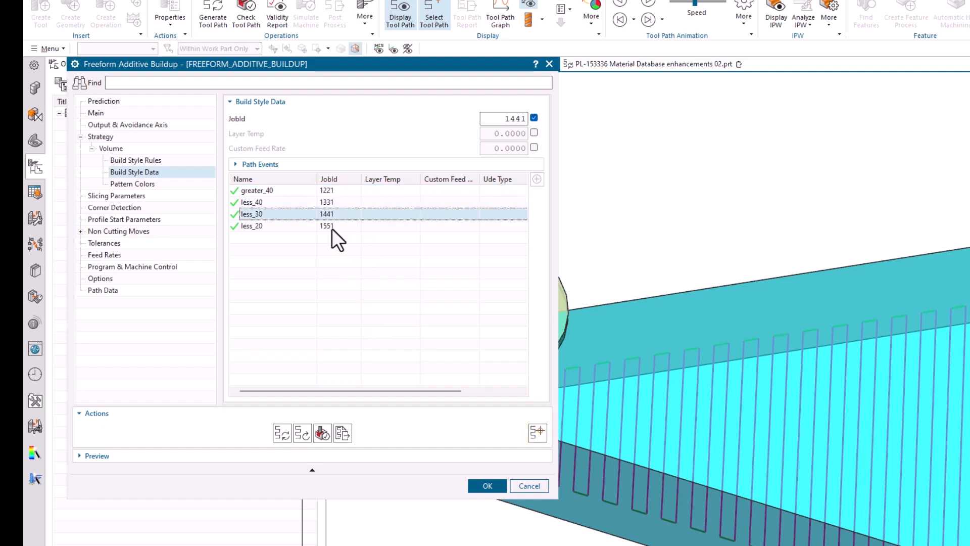
pyautogui.click(332, 226)
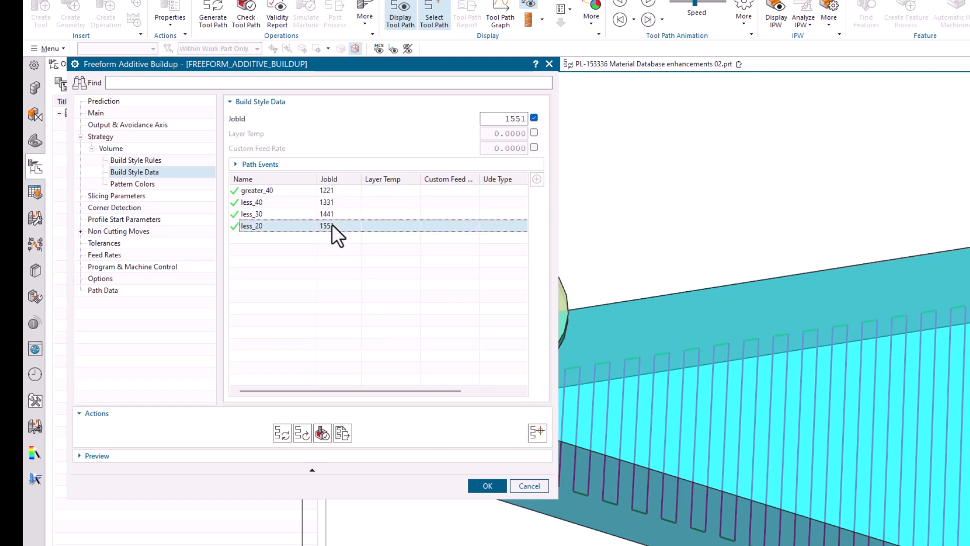
pyautogui.click(518, 486)
# - List the tool path of the additive buildup operation
pyautogui.rightClick(150, 149)
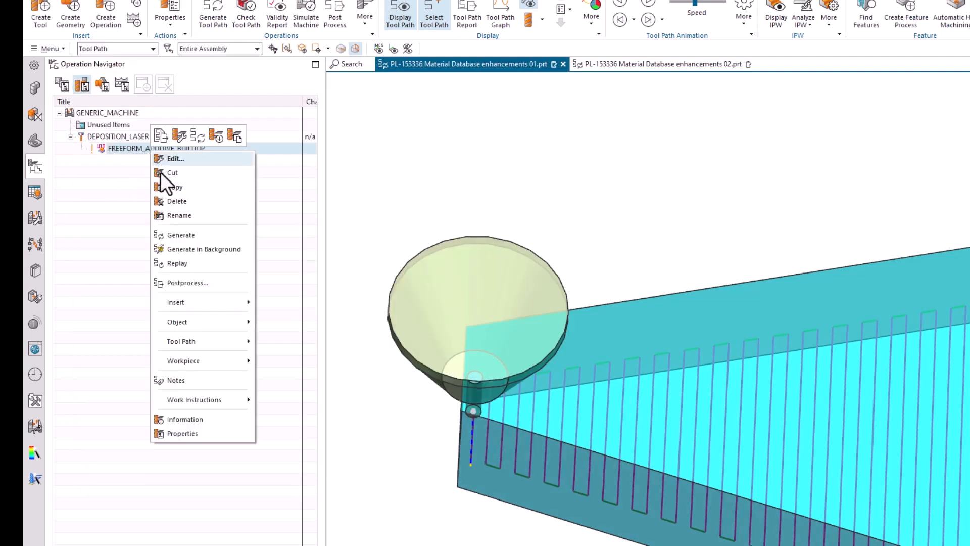
pyautogui.moveTo(201, 340)
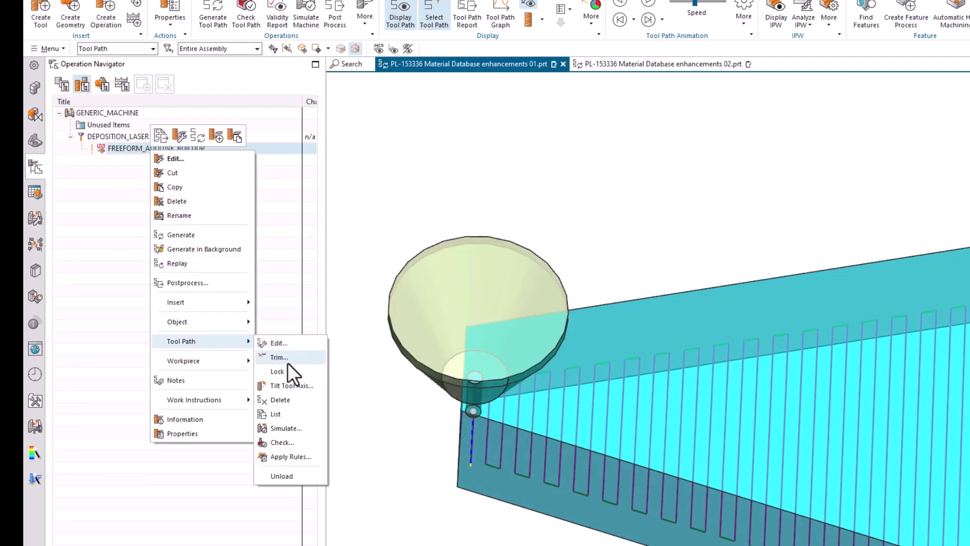
pyautogui.click(278, 414)
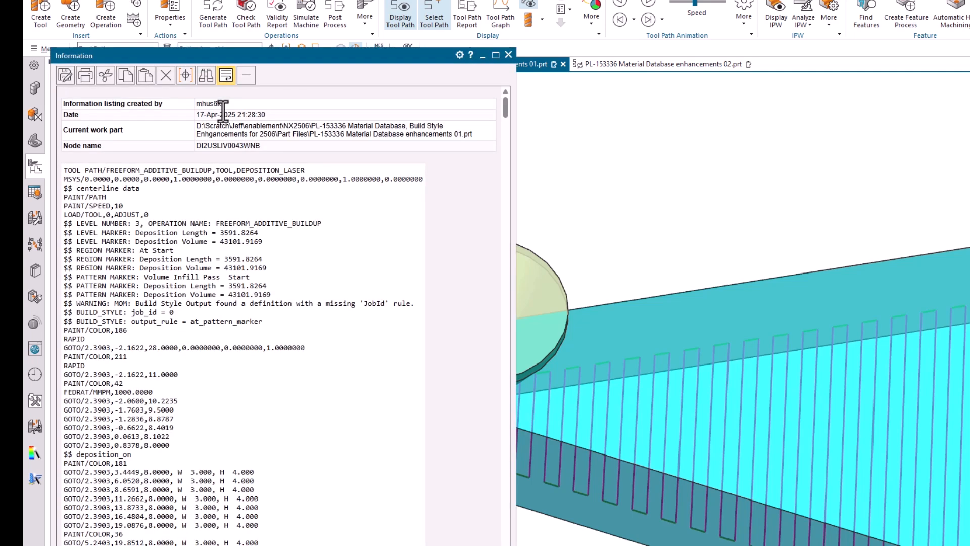
# - Search the tool path listing for "job", step through the matches, and close the listing
pyautogui.click(205, 76)
pyautogui.write('job')
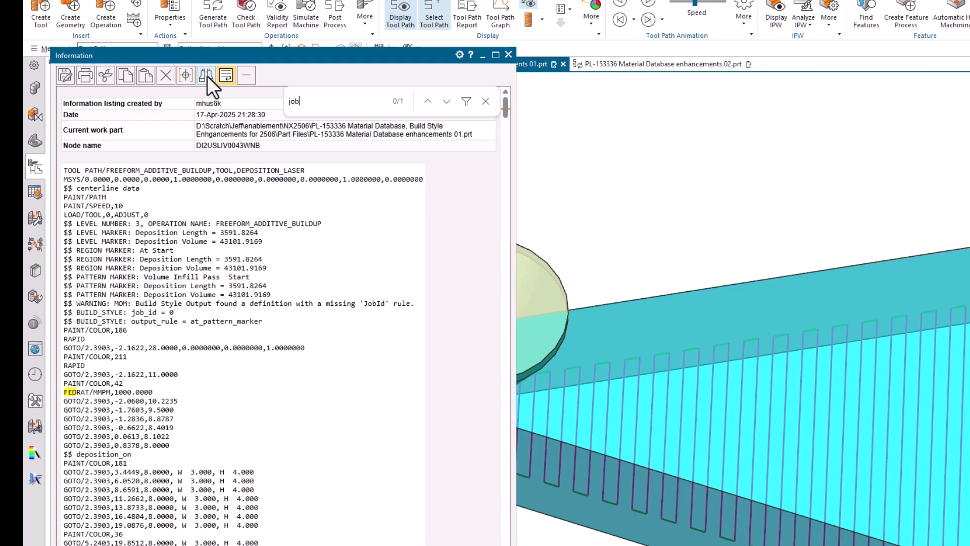
pyautogui.click(447, 102)
pyautogui.click(447, 102)
pyautogui.click(447, 102)
pyautogui.click(447, 102)
pyautogui.click(447, 102)
pyautogui.click(447, 102)
pyautogui.click(447, 102)
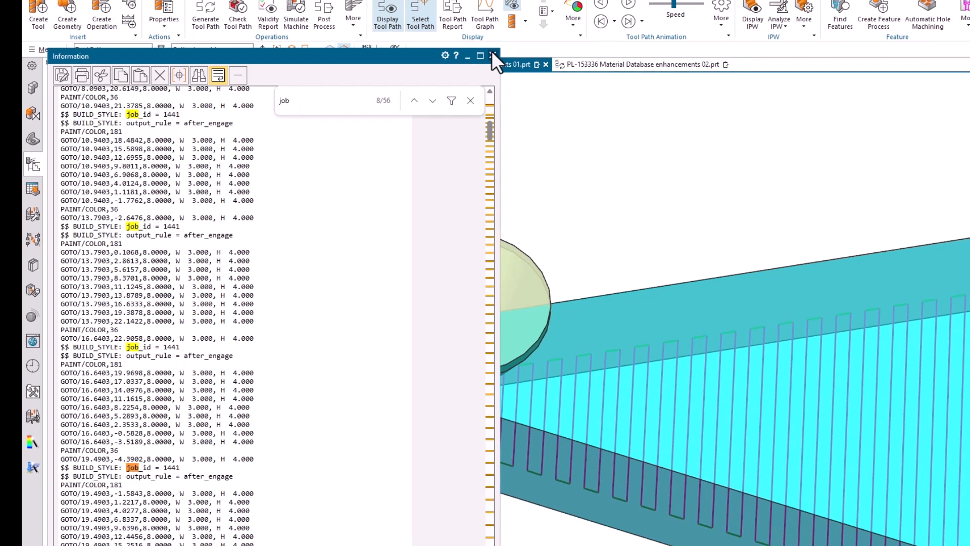
pyautogui.click(508, 54)
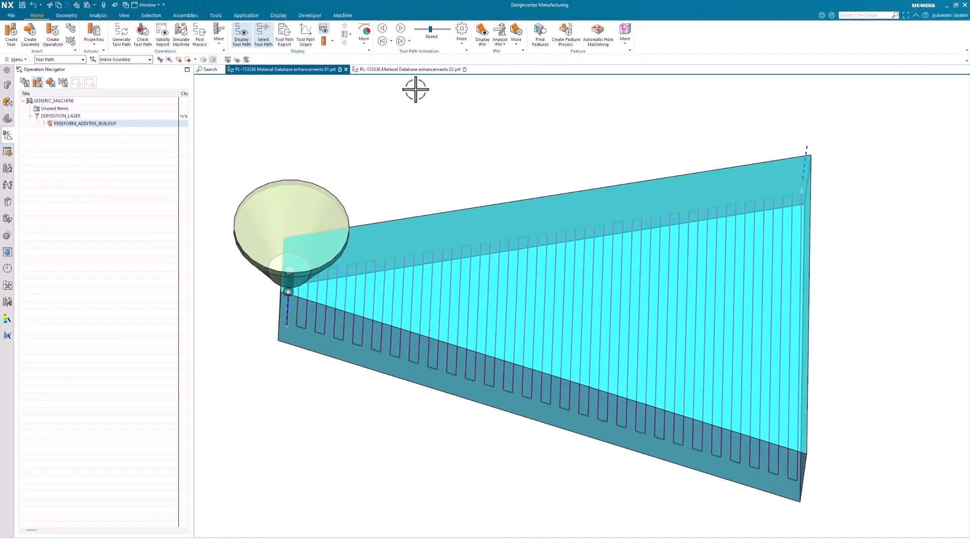
# - Switch to the second part and open its additive buildup operation for editing
pyautogui.click(407, 69)
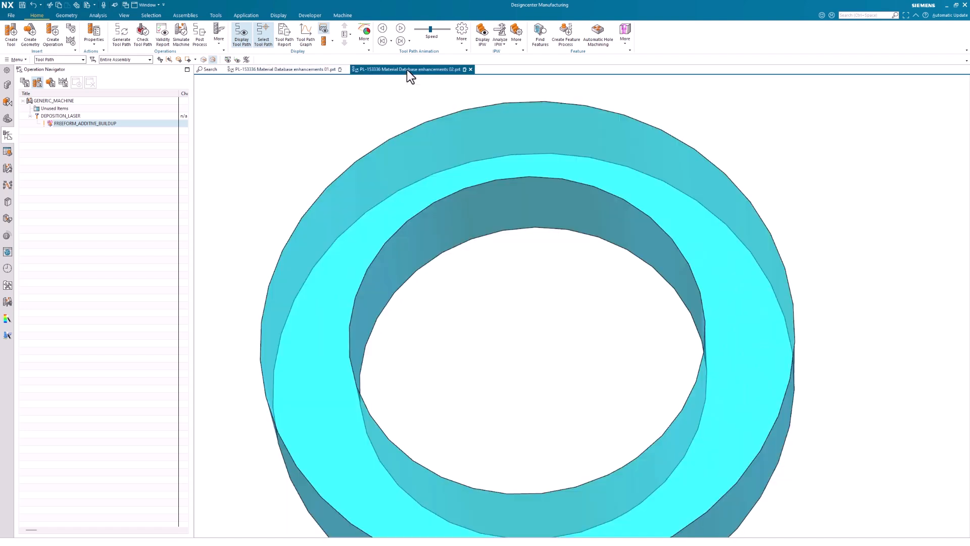
pyautogui.click(92, 126)
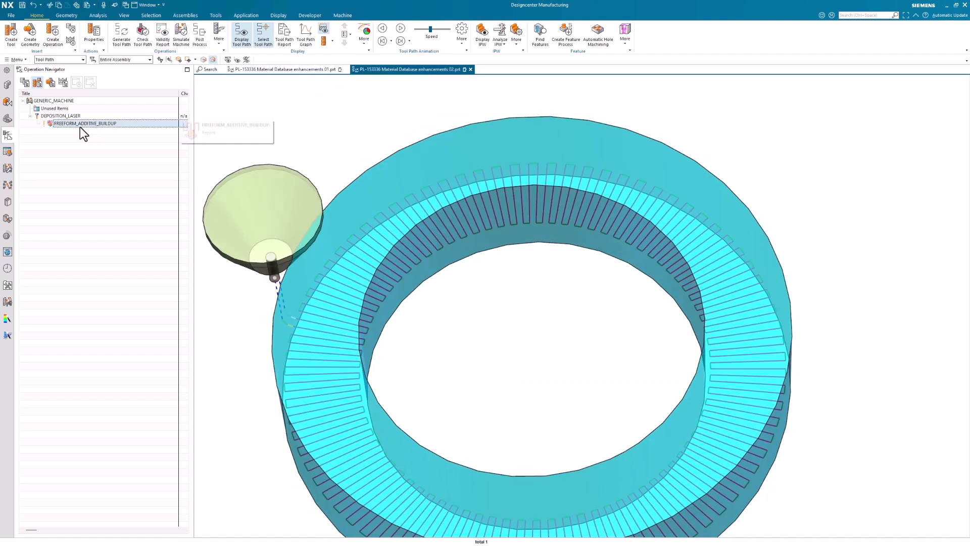
pyautogui.doubleClick(64, 126)
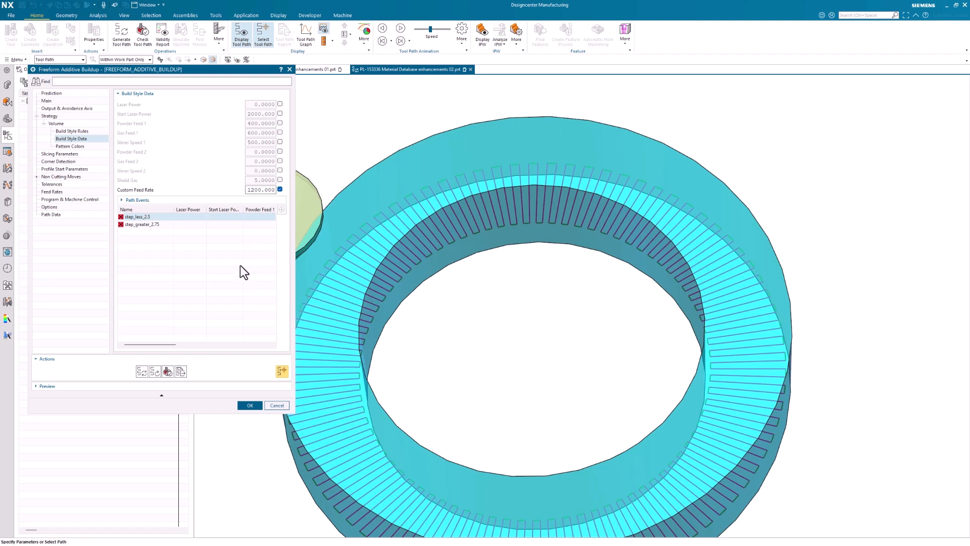
# - Review the step_less_2.5 and step_greater_2.75 rules and their build style data, then cancel the dialog
pyautogui.click(156, 217)
pyautogui.click(91, 131)
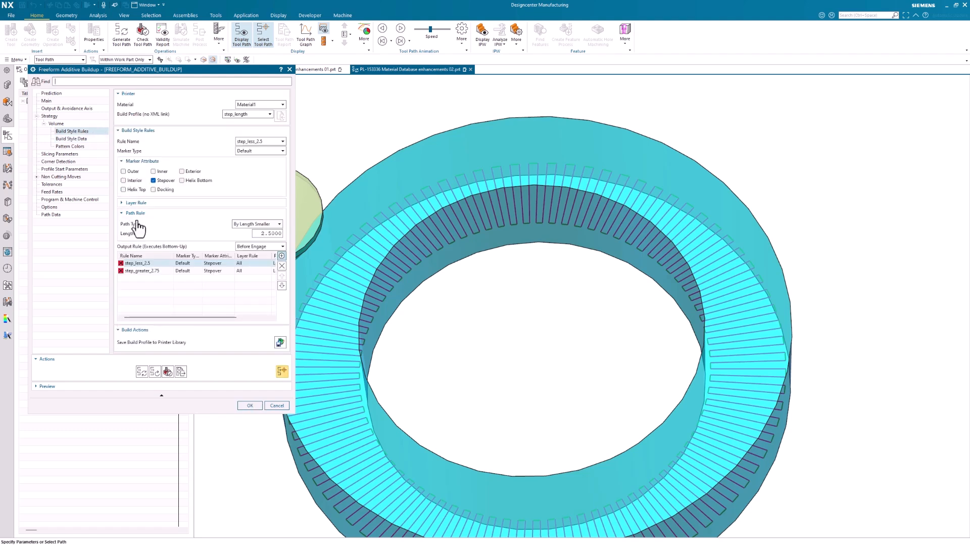
pyautogui.click(156, 272)
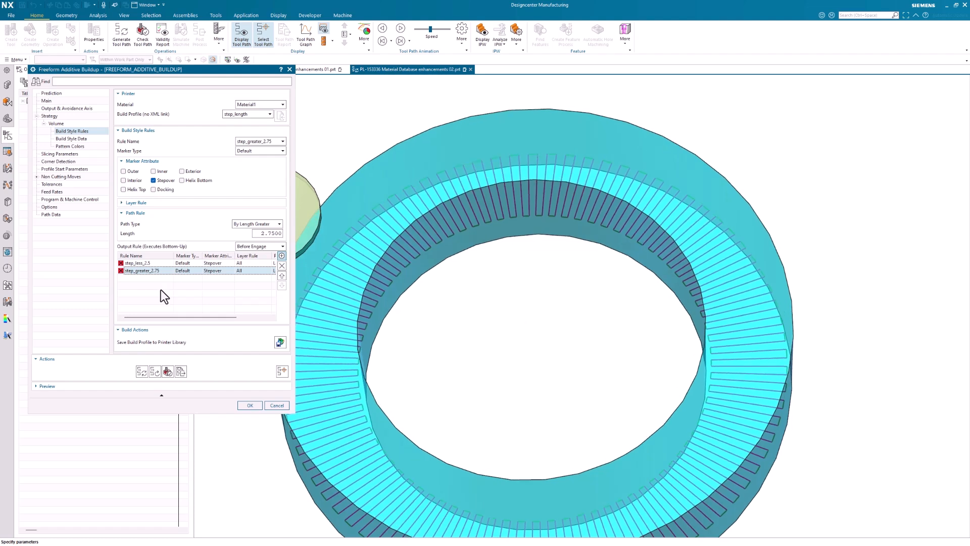
pyautogui.click(85, 138)
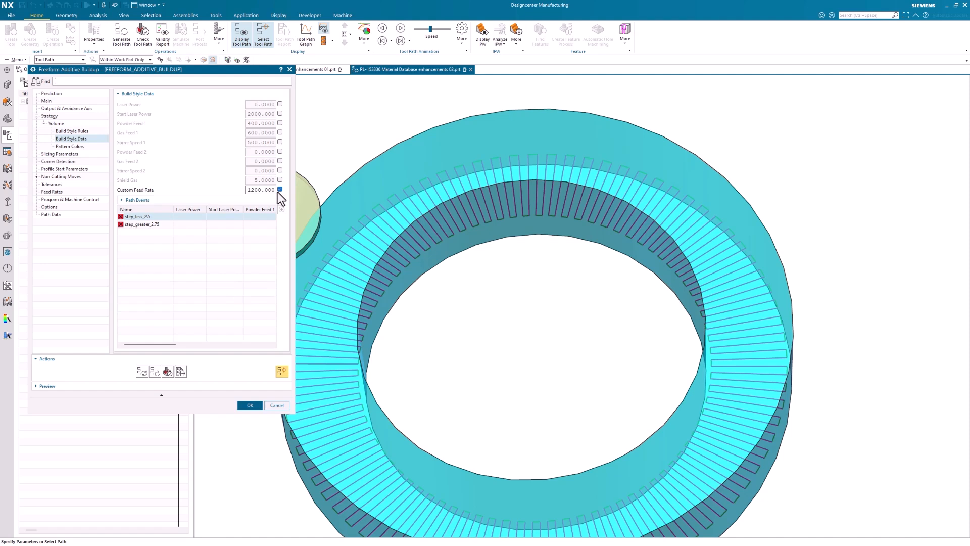
pyautogui.click(144, 226)
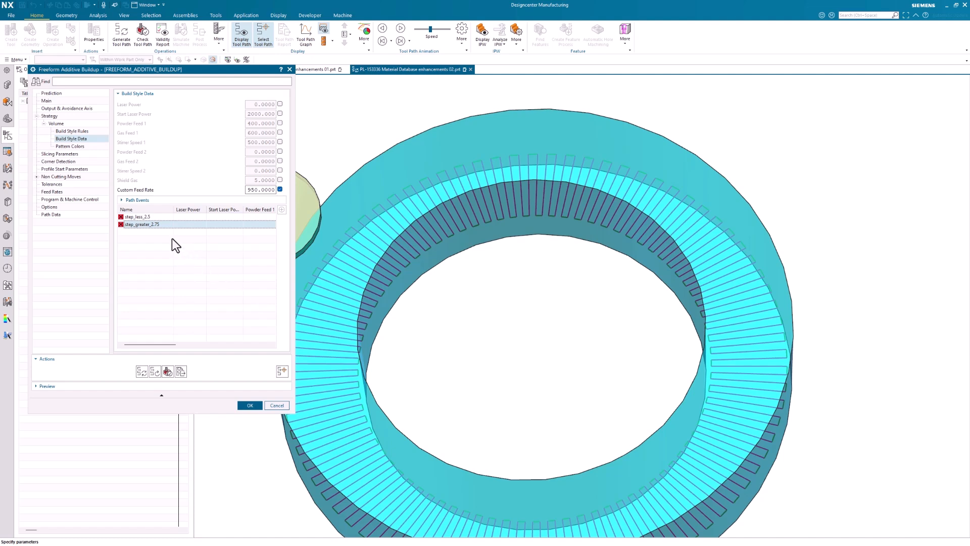
pyautogui.click(277, 405)
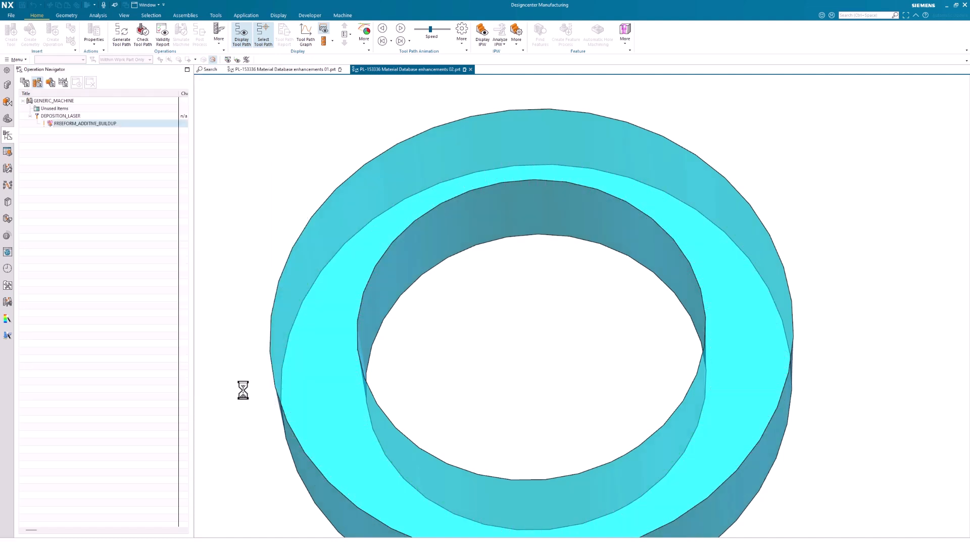
# - List the tool path of the second part's additive buildup operation
pyautogui.rightClick(80, 125)
pyautogui.moveTo(104, 245)
pyautogui.click(161, 292)
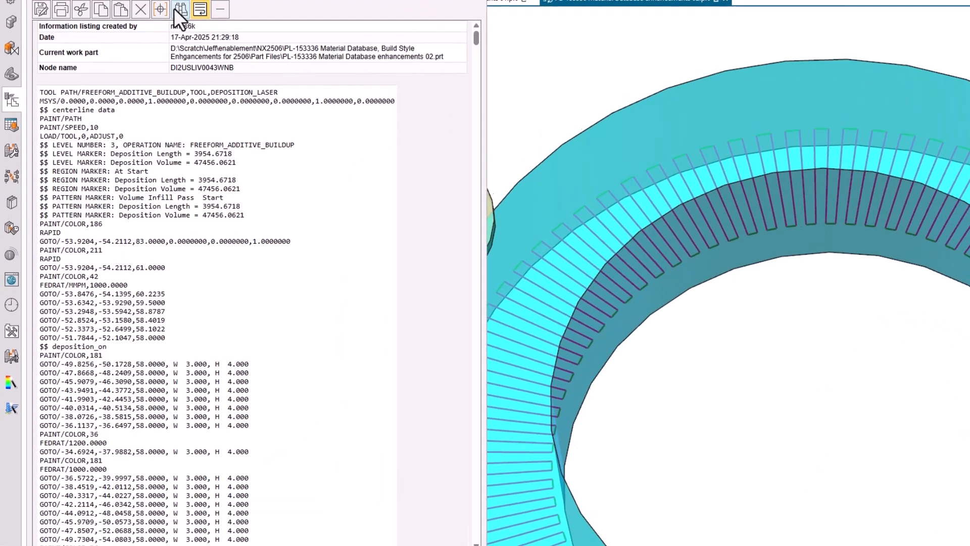
pyautogui.click(180, 9)
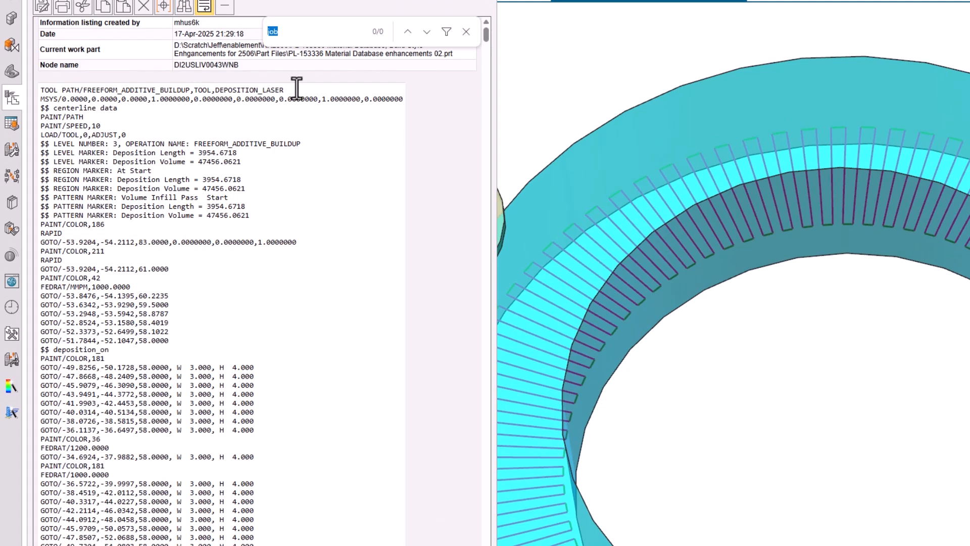
# - Search the tool path listing for "fed" and step through the feed rate matches
pyautogui.write('fed')
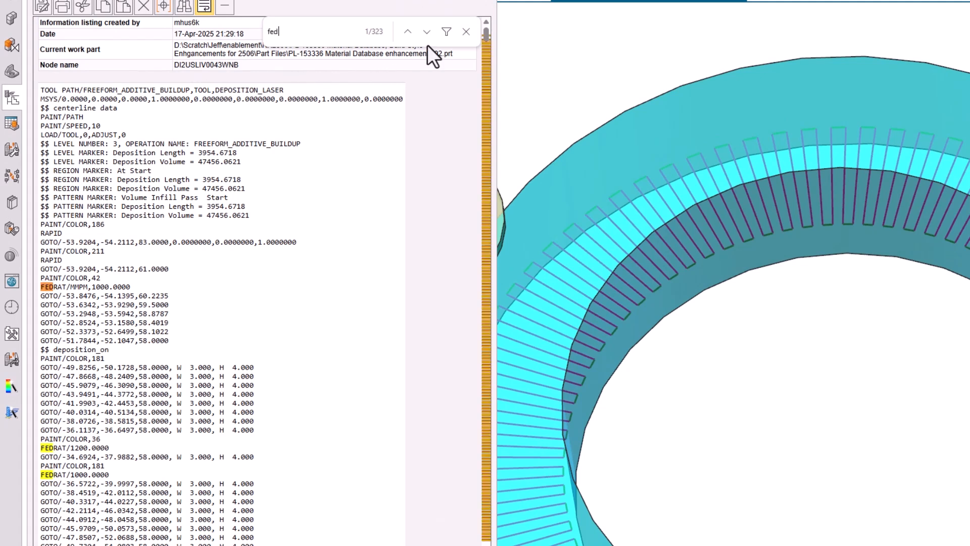
pyautogui.click(420, 31)
pyautogui.click(422, 33)
pyautogui.click(422, 34)
pyautogui.click(422, 33)
pyautogui.click(423, 34)
pyautogui.click(422, 34)
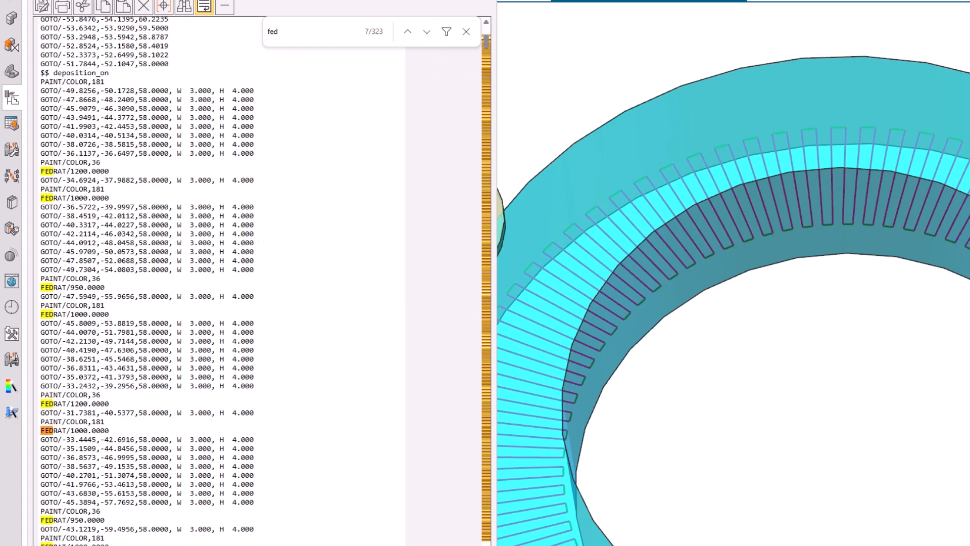
# - Close the tool path listing and switch back to the first part's tab
pyautogui.click(429, 32)
pyautogui.click(429, 31)
pyautogui.click(487, 1)
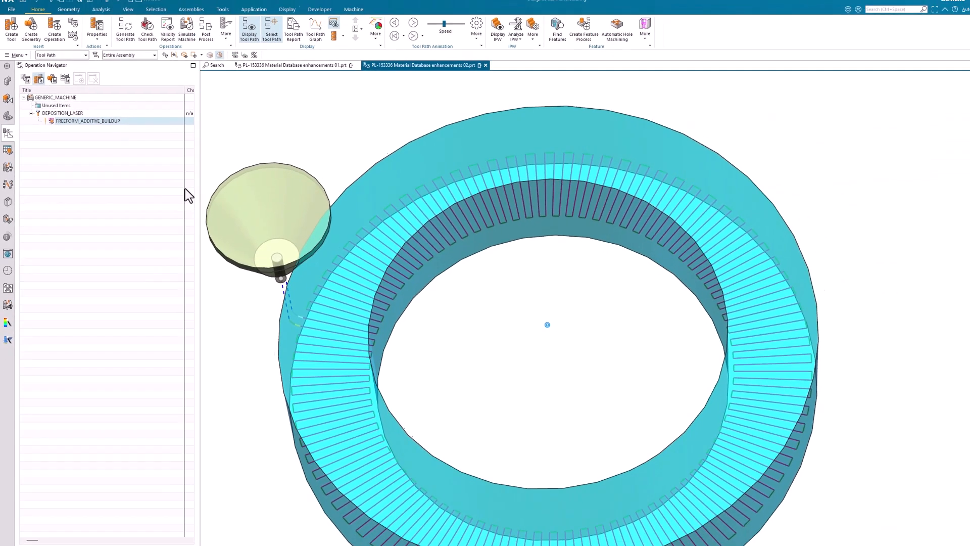
pyautogui.click(283, 70)
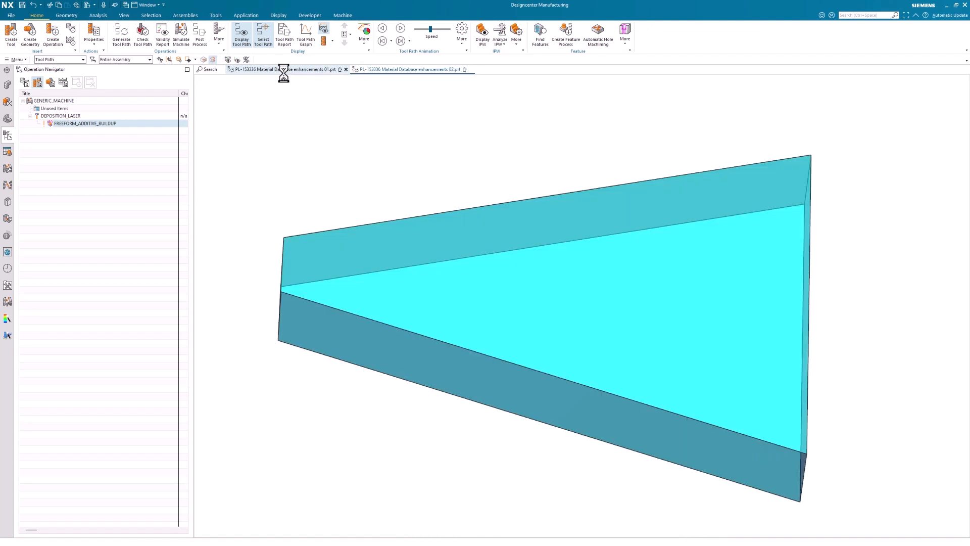
# - Open the Printer Library, load the Printer library and expand the Siemens WAAM Sample Printer folder
pyautogui.click(8, 219)
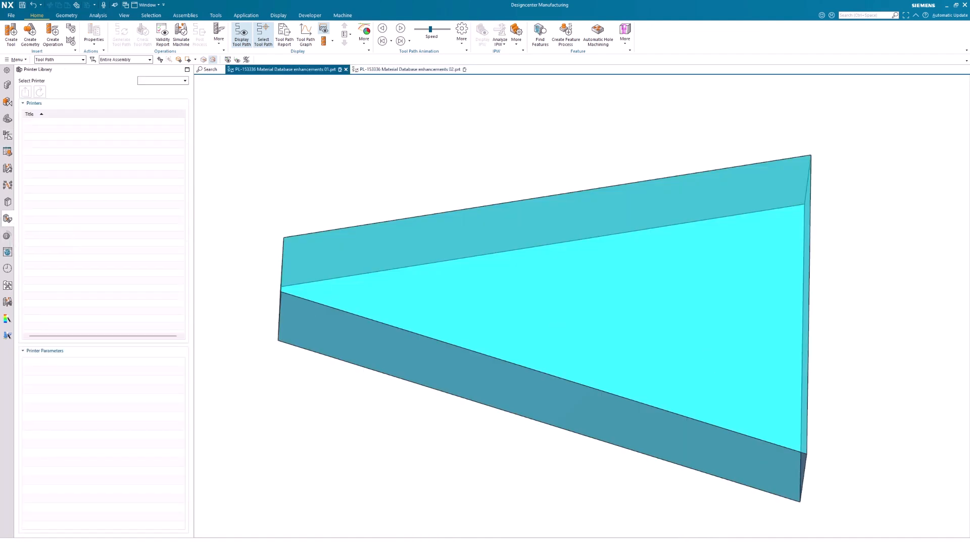
pyautogui.click(146, 82)
pyautogui.click(146, 95)
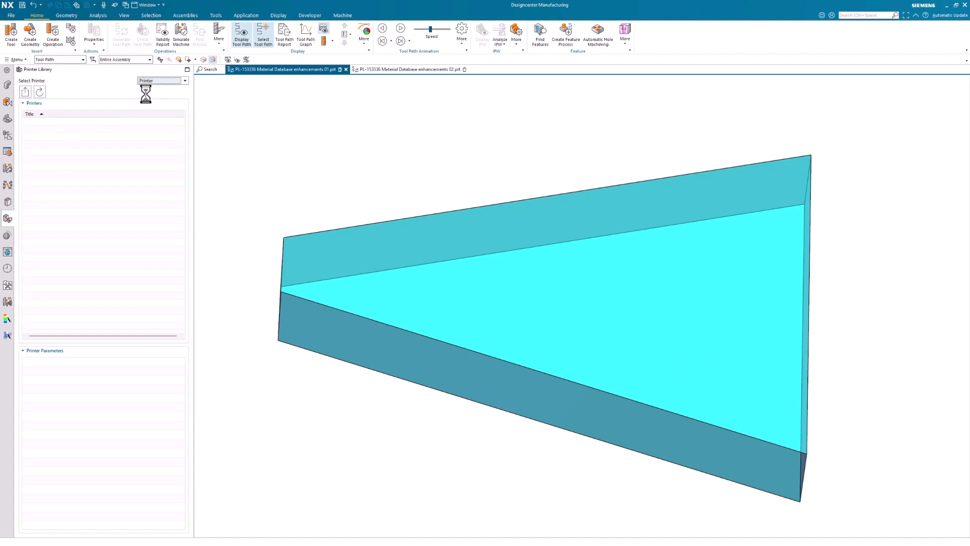
pyautogui.click(41, 92)
pyautogui.click(33, 136)
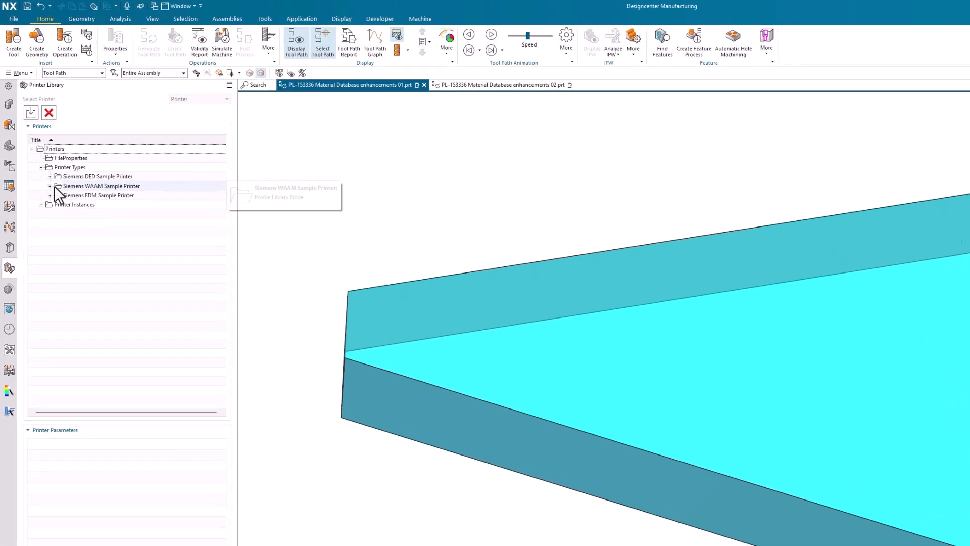
pyautogui.click(40, 151)
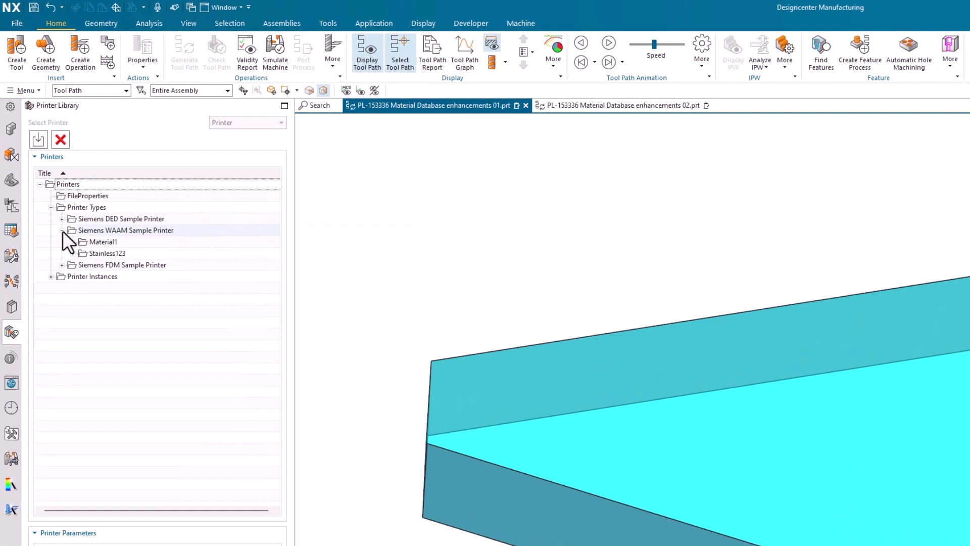
# - Copy the attributes of the Stainless123 material under the Siemens WAAM Sample Printer
pyautogui.click(62, 219)
pyautogui.click(98, 264)
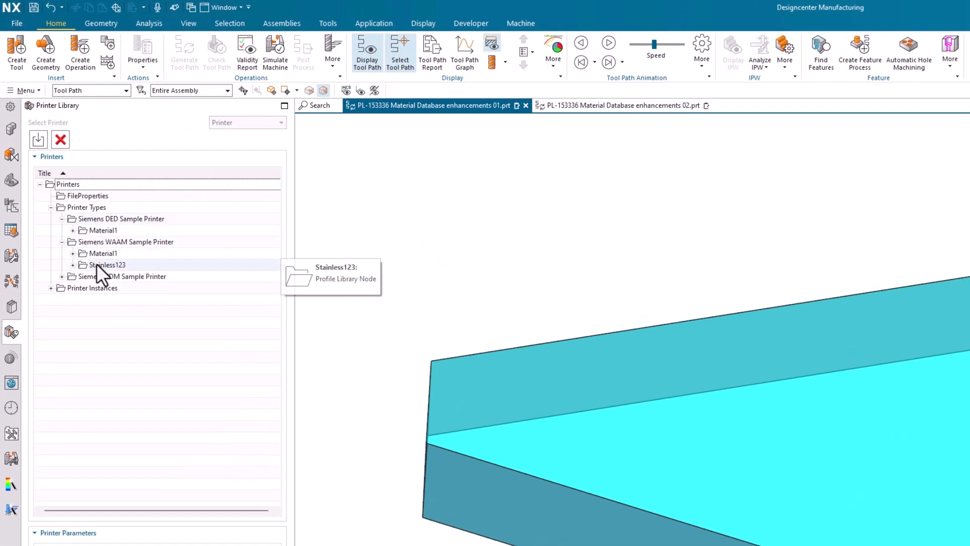
pyautogui.rightClick(96, 264)
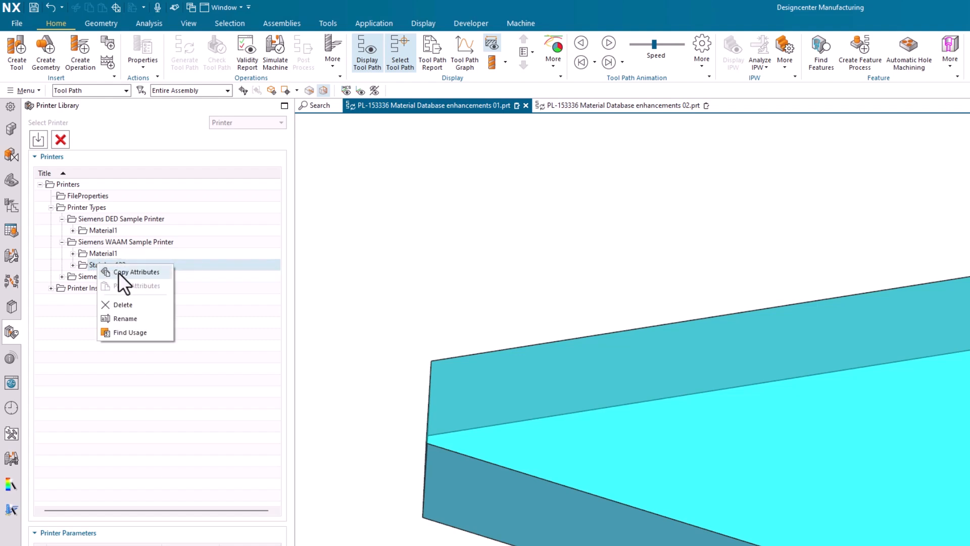
pyautogui.click(119, 272)
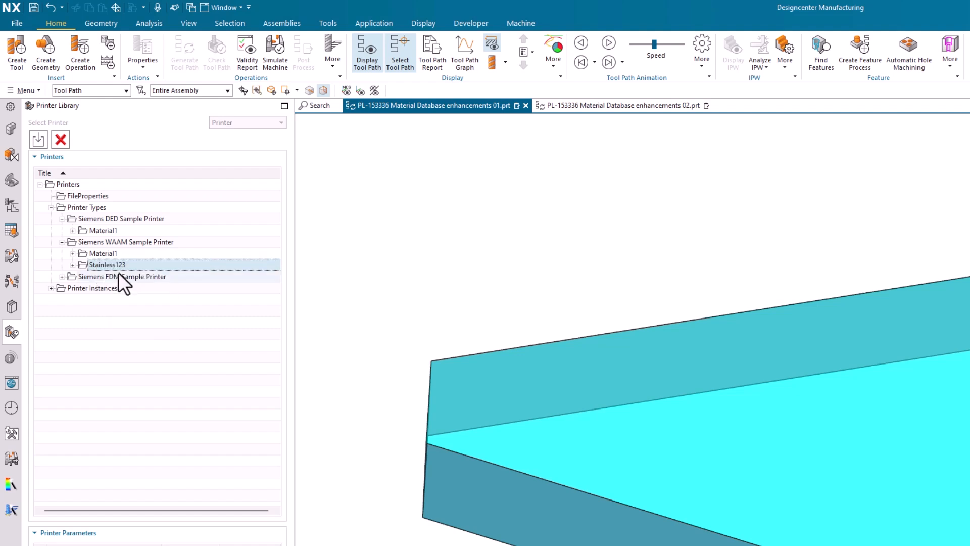
# - Paste the copied attributes into Material1 of the Siemens DED Sample Printer
pyautogui.click(72, 230)
pyautogui.rightClick(101, 230)
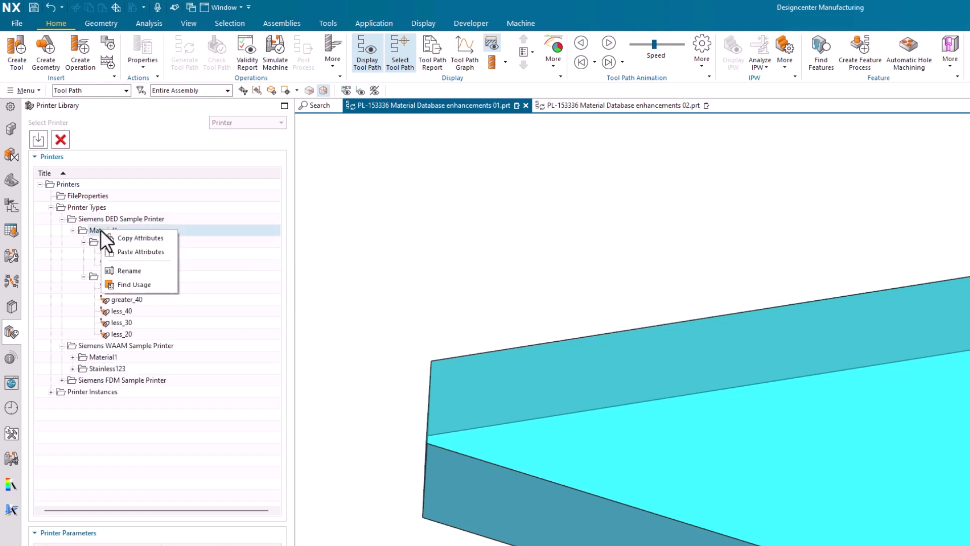
pyautogui.click(123, 250)
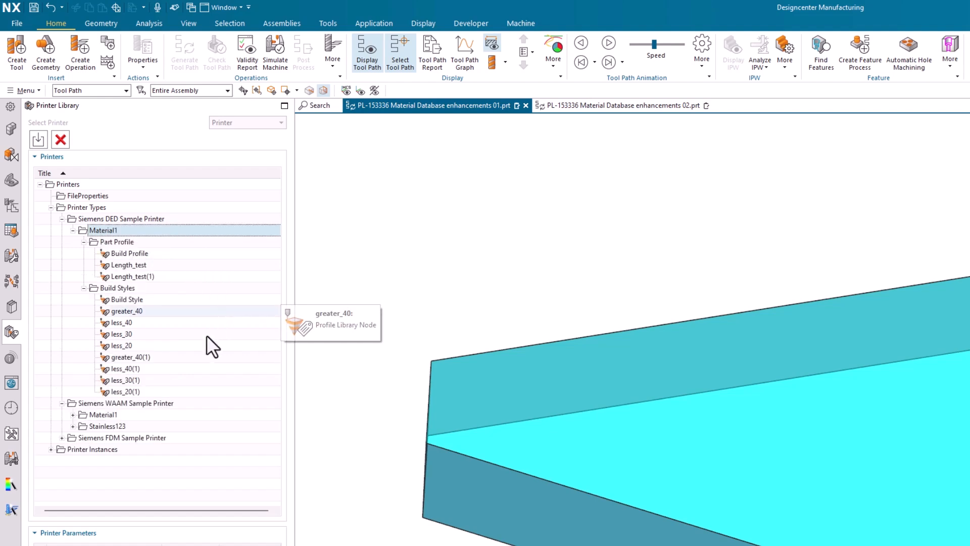